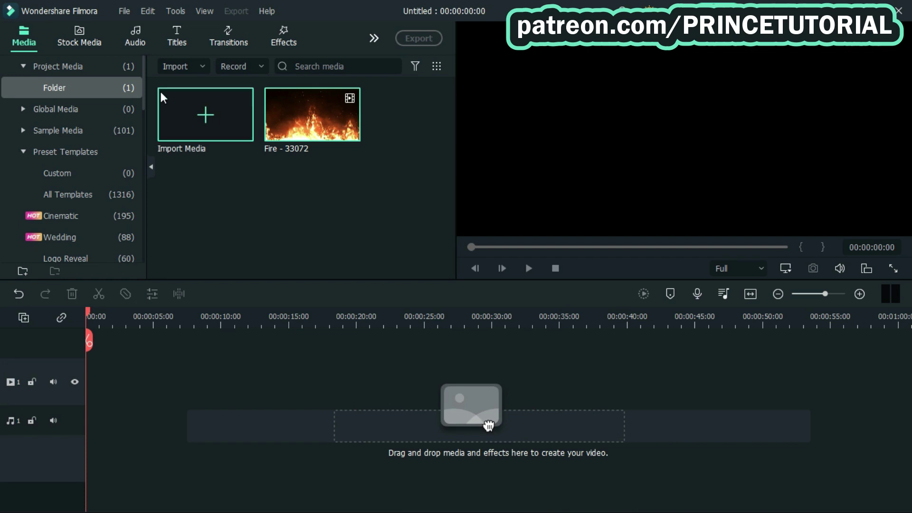
# - Place the Black sample colour on track 1 and a Default Title on track 2 above it
pyautogui.click(101, 132)
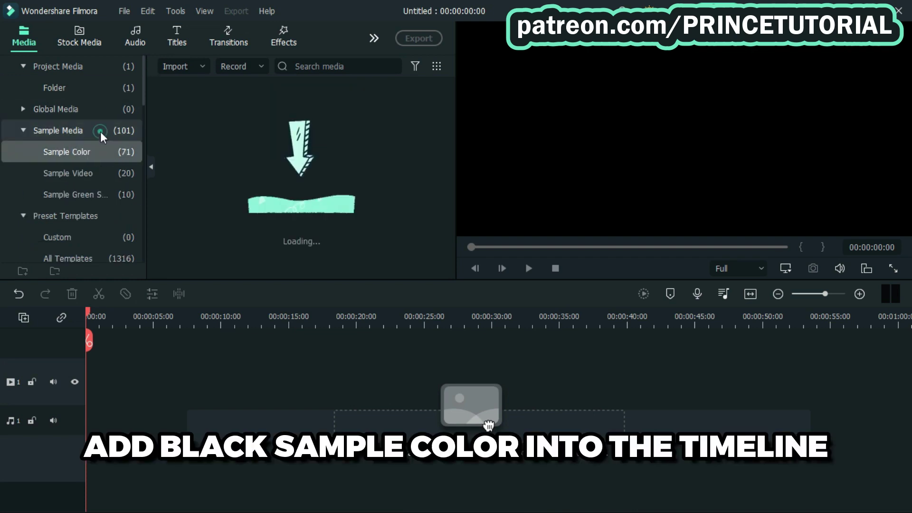
pyautogui.moveTo(314, 105); pyautogui.dragTo(76, 389)
pyautogui.click(177, 34)
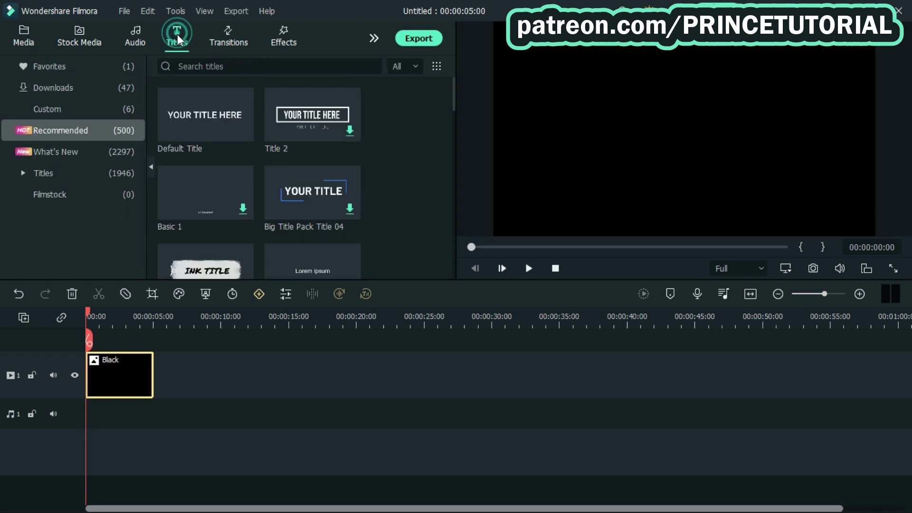
pyautogui.moveTo(203, 119); pyautogui.dragTo(115, 344)
# - Open the Default Title clip's editing properties
pyautogui.click(125, 364)
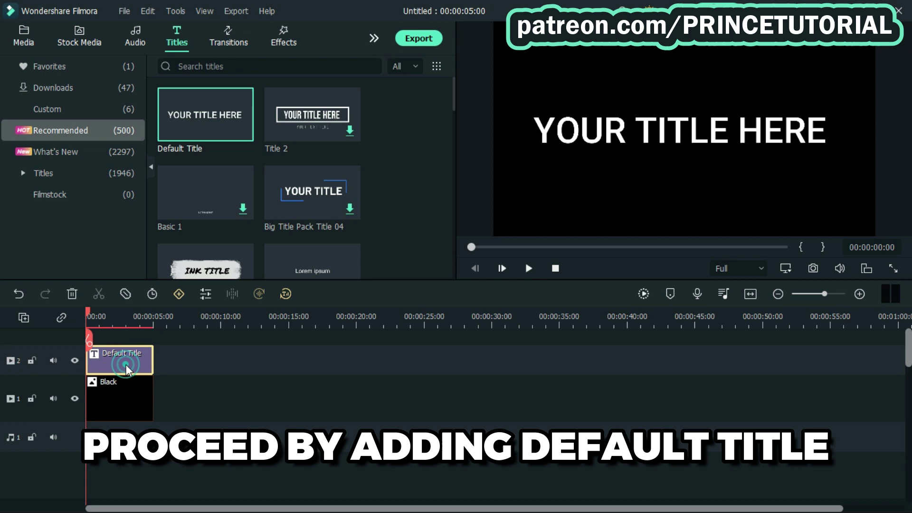
pyautogui.rightClick(126, 365)
pyautogui.click(215, 56)
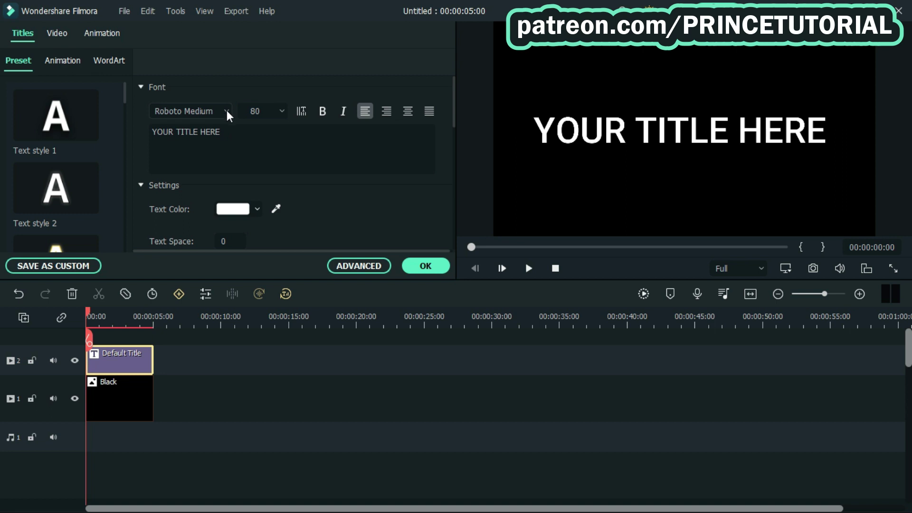
# - Switch the title font to Game of Thrones, erase the placeholder text and centre-align it
pyautogui.click(227, 113)
pyautogui.click(307, 165)
pyautogui.click(261, 152)
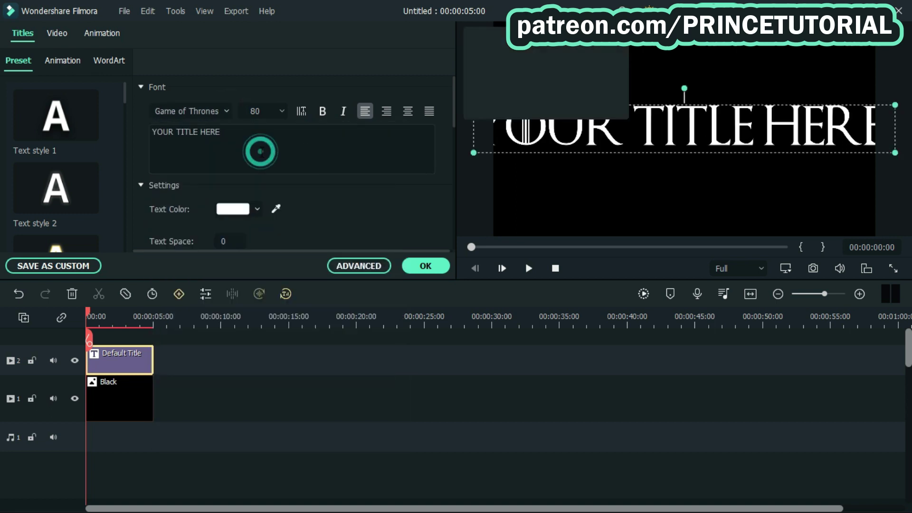
pyautogui.press('BackSpace')
pyautogui.press('BackSpace')
pyautogui.press('BackSpace')
pyautogui.press('BackSpace')
pyautogui.press('BackSpace')
pyautogui.press('BackSpace')
pyautogui.press('BackSpace')
pyautogui.press('BackSpace')
pyautogui.press('BackSpace')
pyautogui.press('BackSpace')
pyautogui.press('BackSpace')
pyautogui.press('BackSpace')
pyautogui.press('BackSpace')
pyautogui.press('BackSpace')
pyautogui.press('BackSpace')
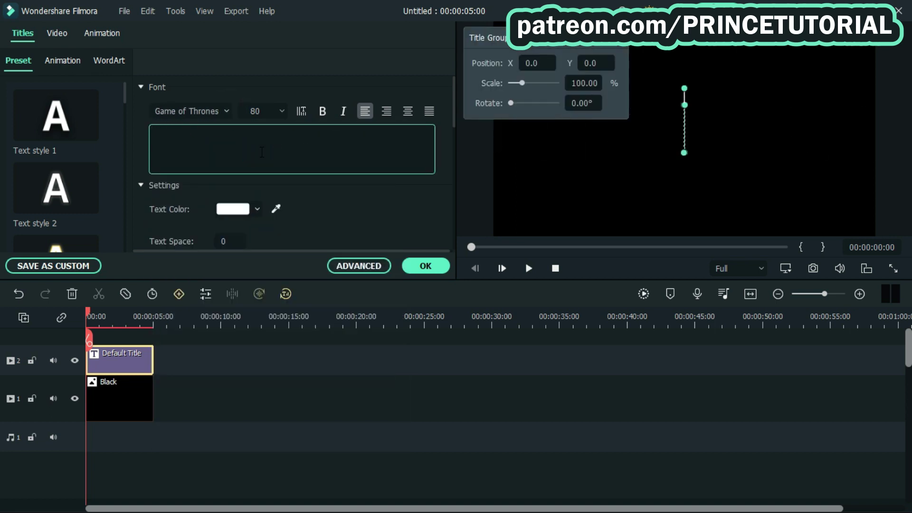
pyautogui.click(403, 112)
# - Type JESUS, IS and KING on three separate lines
pyautogui.click(273, 151)
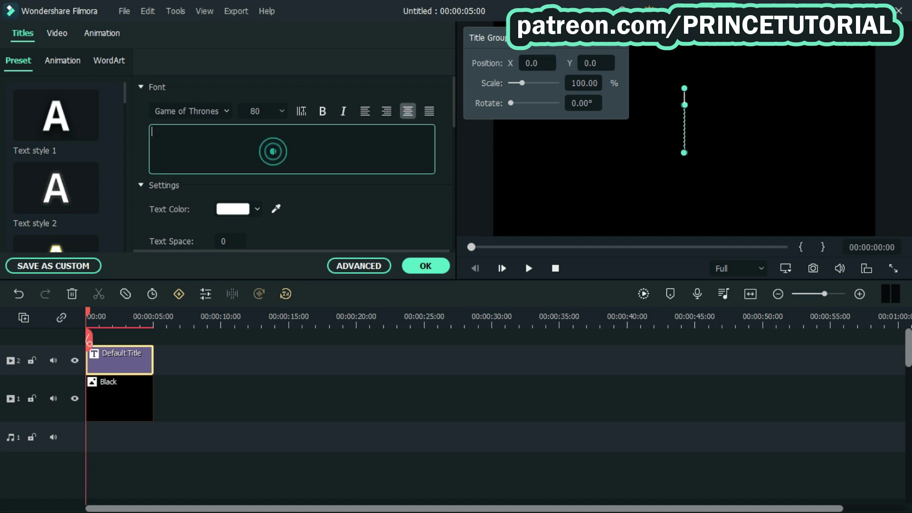
pyautogui.write('JESUS')
pyautogui.press('Return')
pyautogui.write('IS')
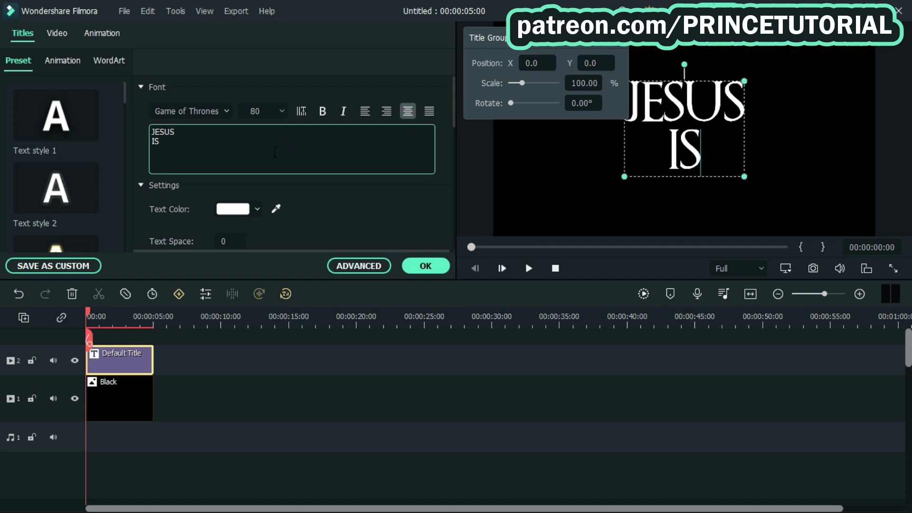
pyautogui.press('Return')
pyautogui.write('KIN')
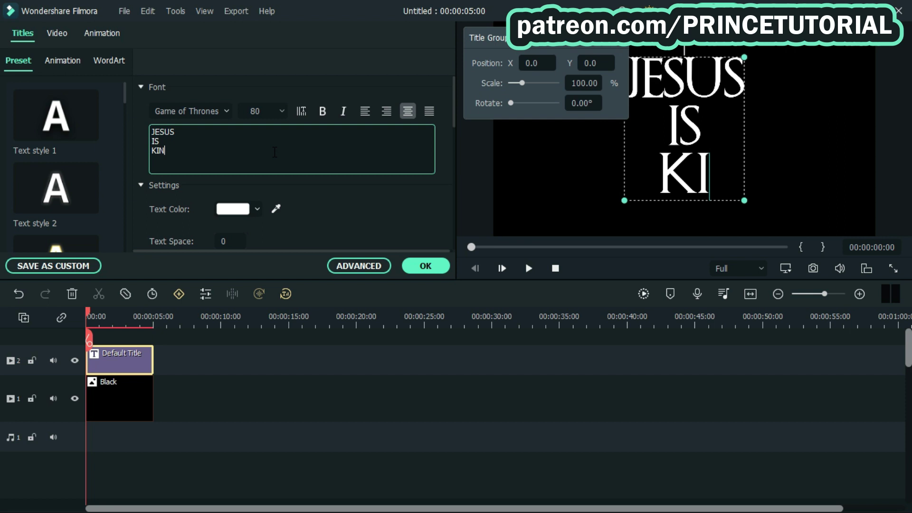
pyautogui.write('G')
pyautogui.doubleClick(164, 131)
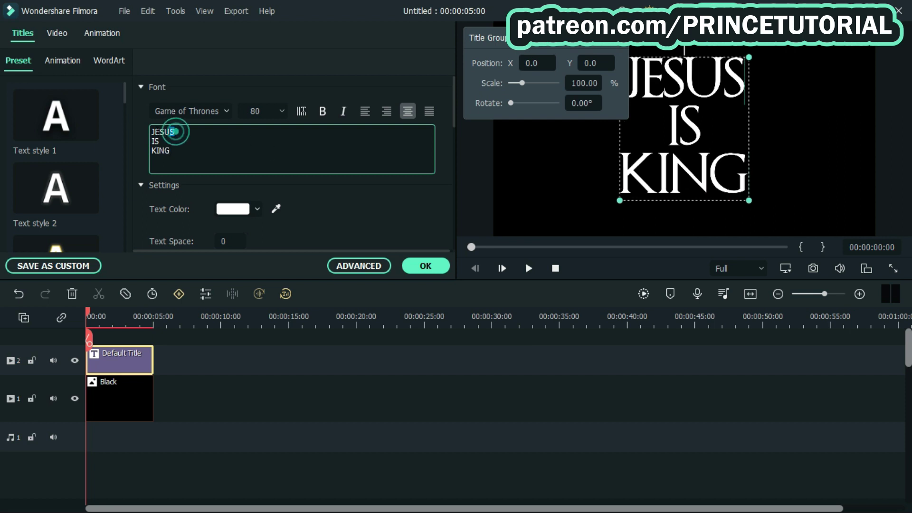
pyautogui.click(258, 140)
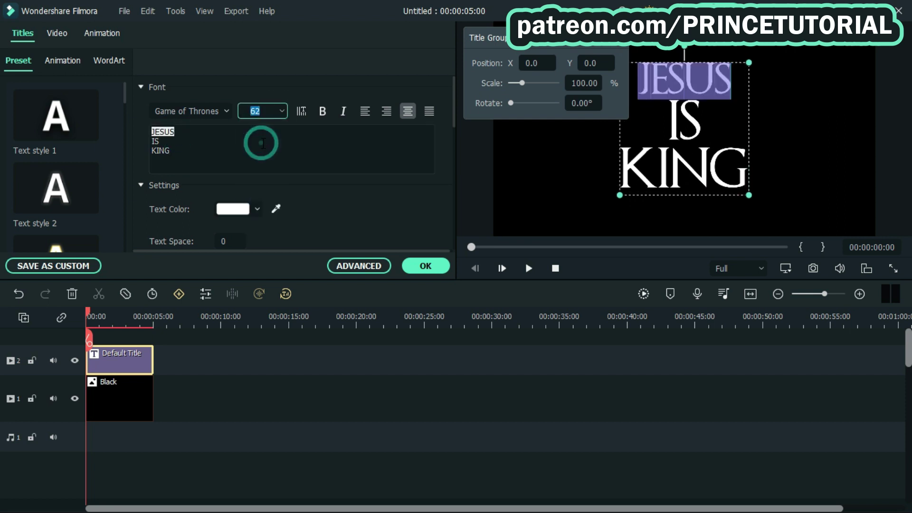
pyautogui.click(306, 159)
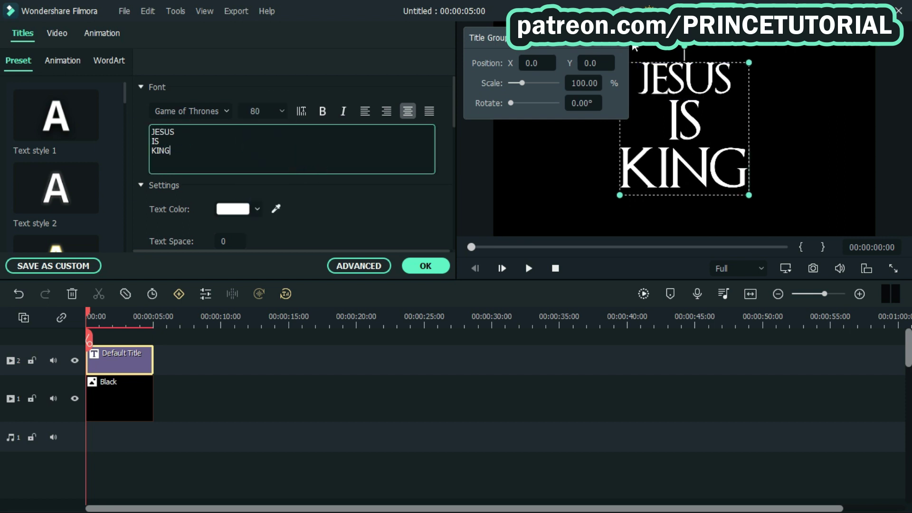
# - Confirm the title edits and save a snapshot of the preview frame
pyautogui.click(425, 265)
pyautogui.click(268, 360)
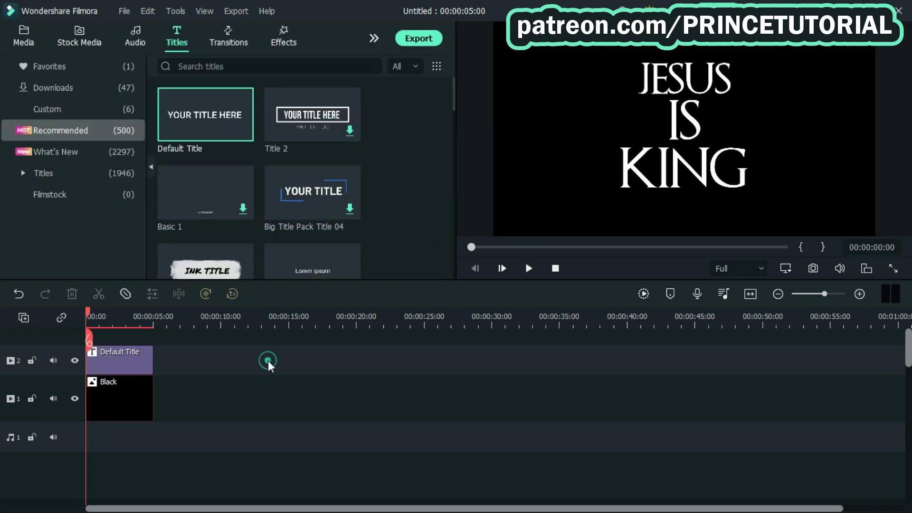
pyautogui.click(813, 269)
pyautogui.click(491, 283)
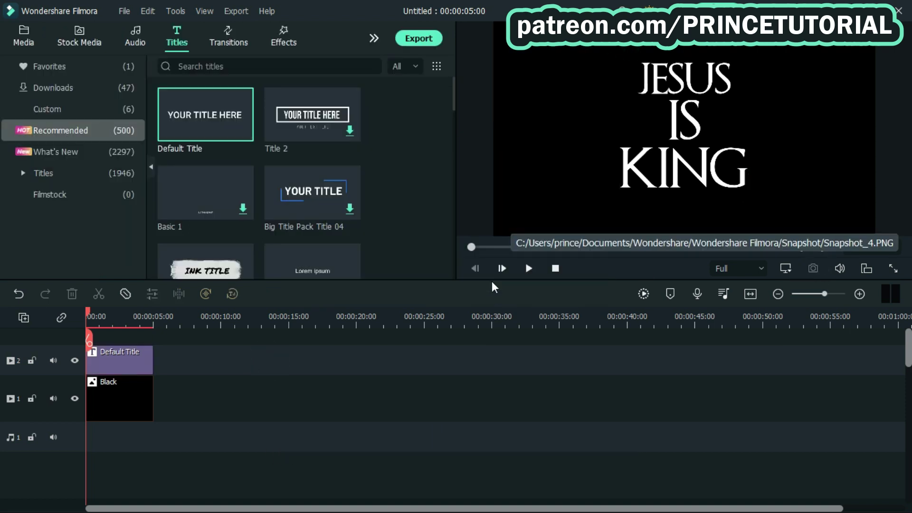
# - Replace the title and black clips with two stacked Snapshot_4 clips on tracks 1 and 2
pyautogui.moveTo(214, 350); pyautogui.dragTo(120, 398)
pyautogui.press('Delete')
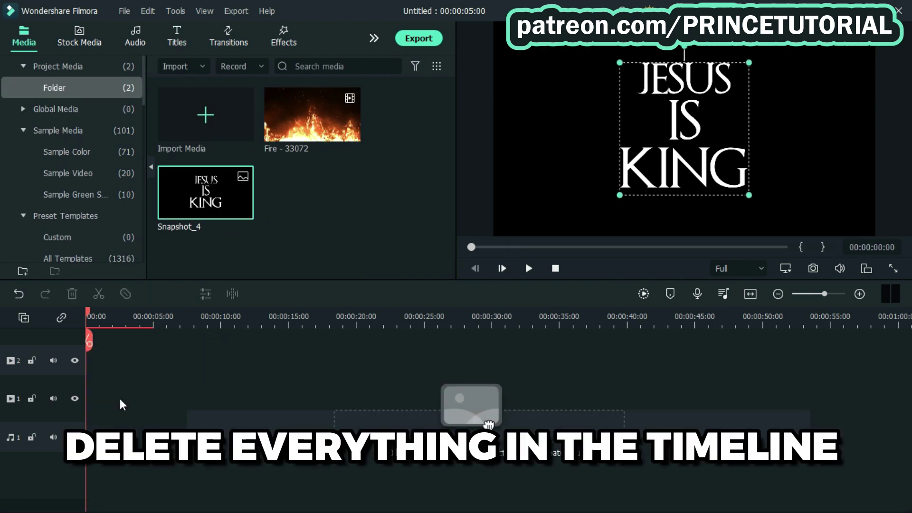
pyautogui.moveTo(489, 424); pyautogui.dragTo(50, 399)
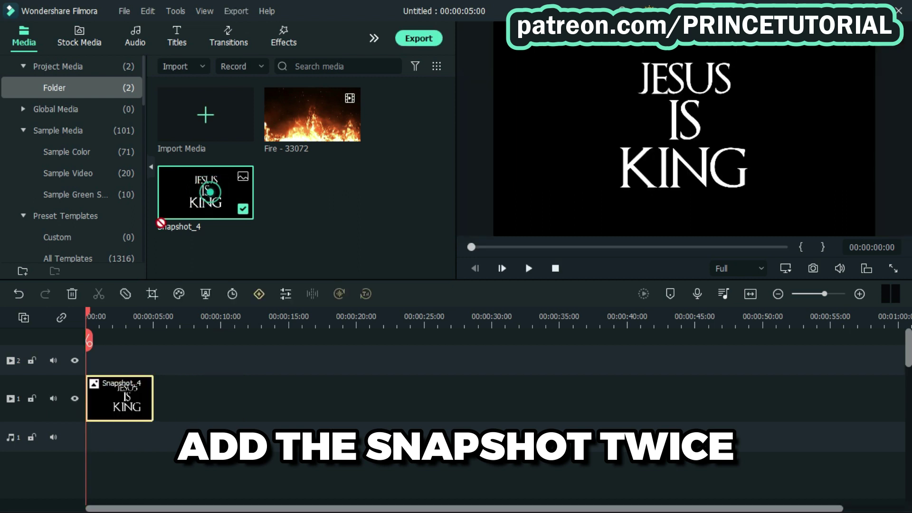
pyautogui.moveTo(210, 191); pyautogui.dragTo(72, 364)
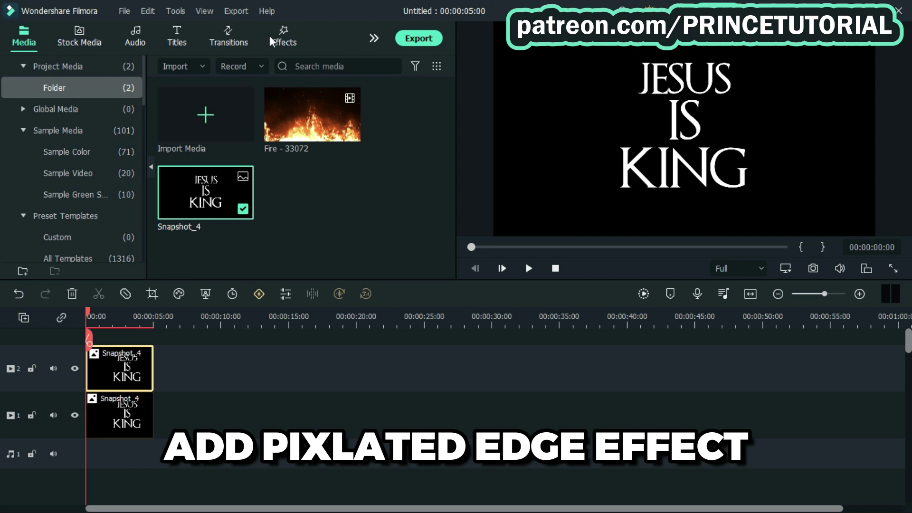
# - Apply the Pixelated Edges favourite effect to the top Snapshot_4 clip
pyautogui.click(284, 31)
pyautogui.click(119, 67)
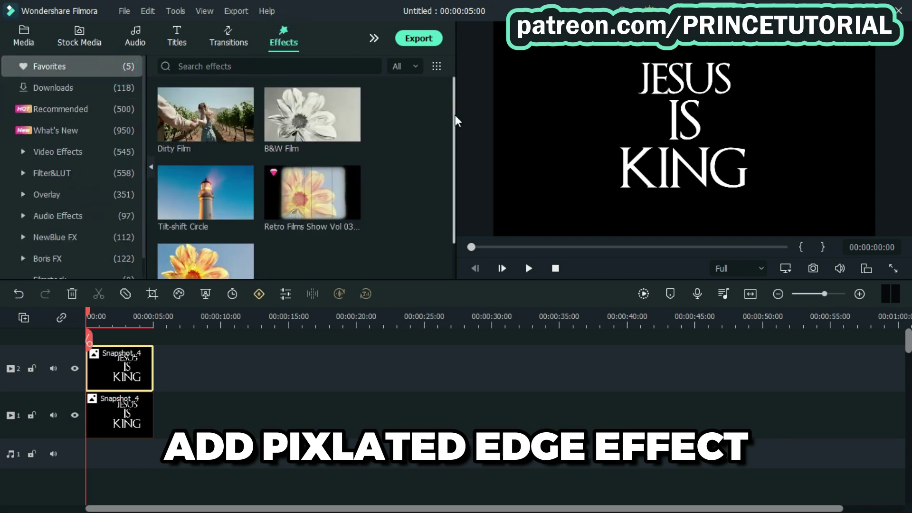
pyautogui.scroll(-2, 220, 255)
pyautogui.moveTo(206, 228); pyautogui.dragTo(126, 361)
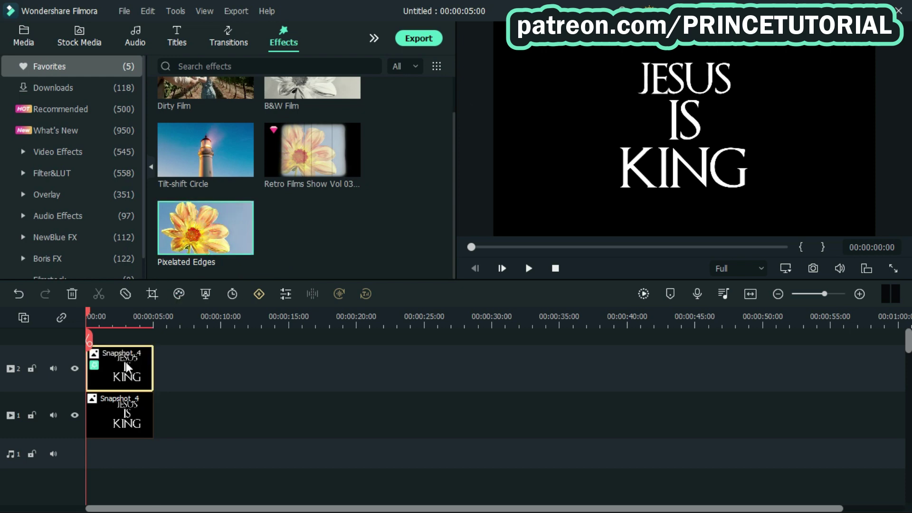
# - Colour the clip's Pixelated Edges effect orange-red
pyautogui.rightClick(126, 366)
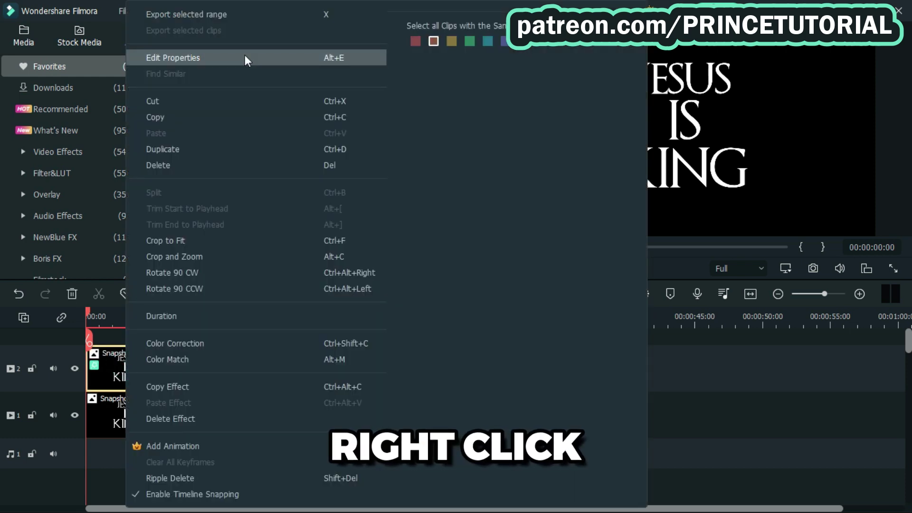
pyautogui.click(244, 58)
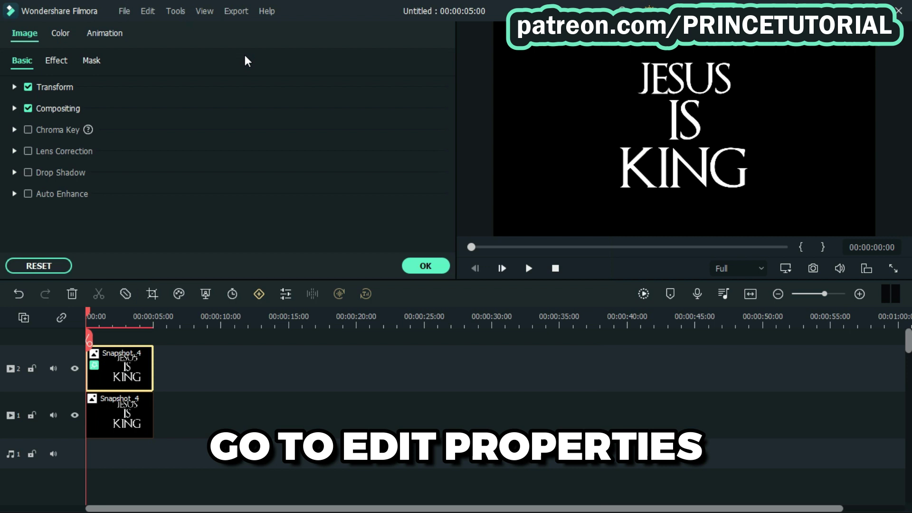
pyautogui.click(56, 61)
pyautogui.click(174, 139)
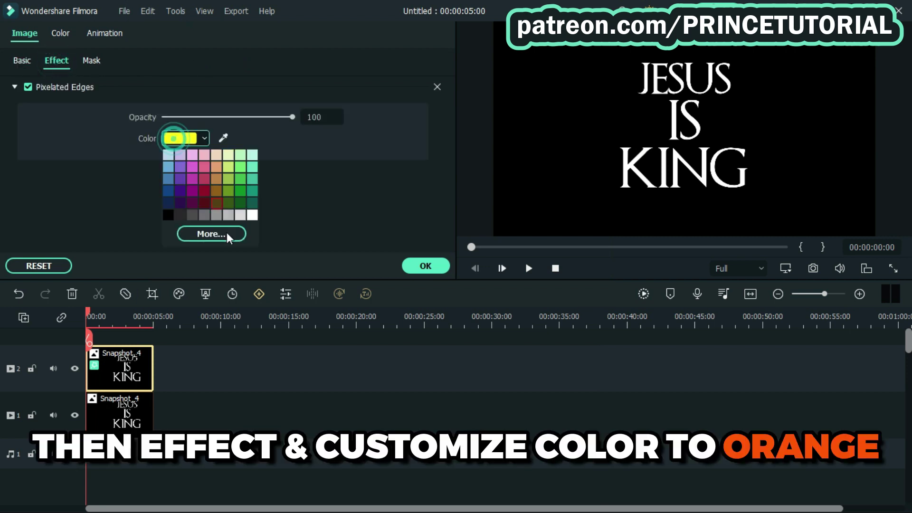
pyautogui.click(228, 237)
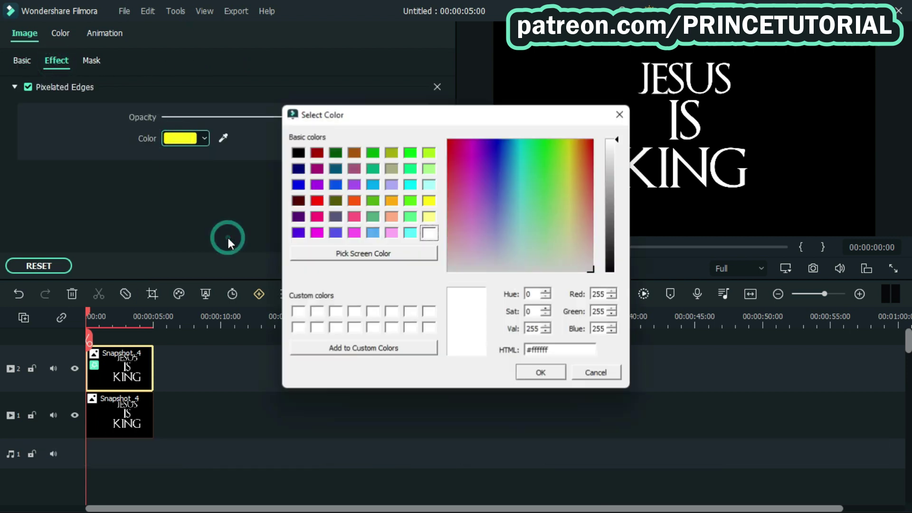
pyautogui.click(353, 200)
pyautogui.click(541, 372)
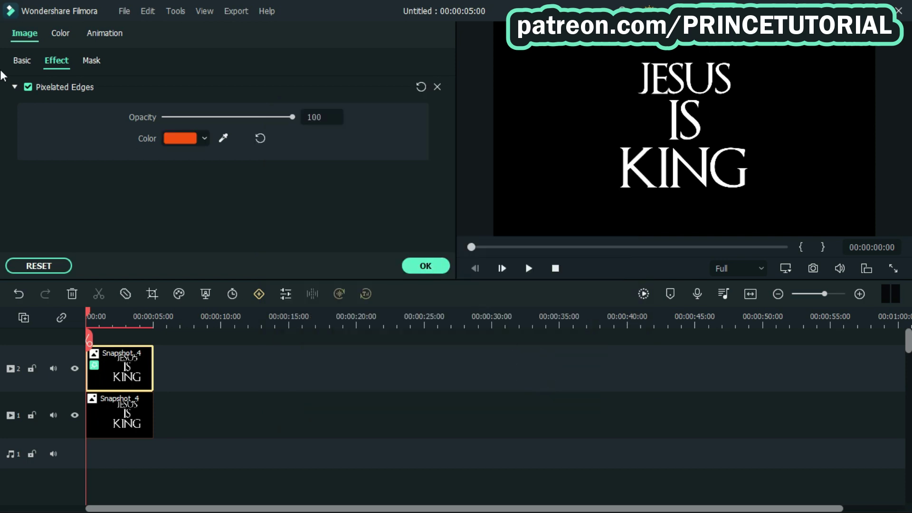
# - Bring up the blending mode list under the clip's Compositing settings
pyautogui.click(22, 63)
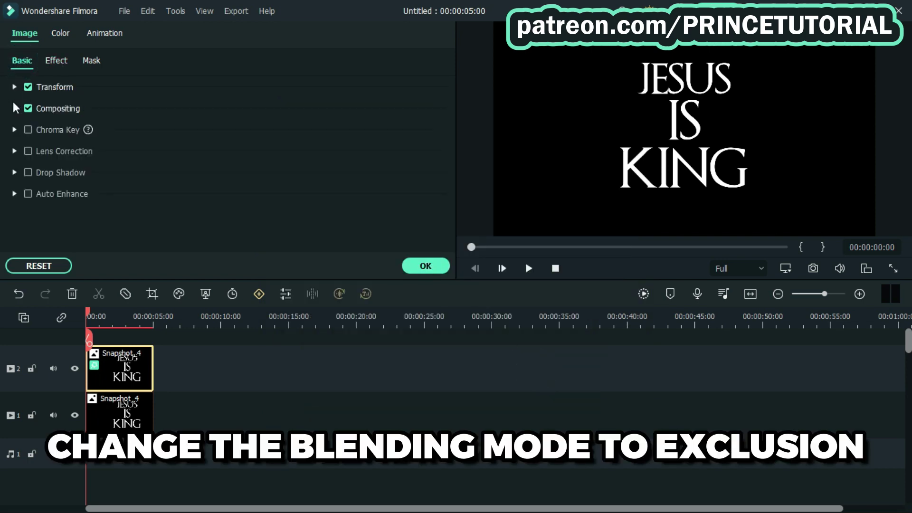
pyautogui.click(15, 109)
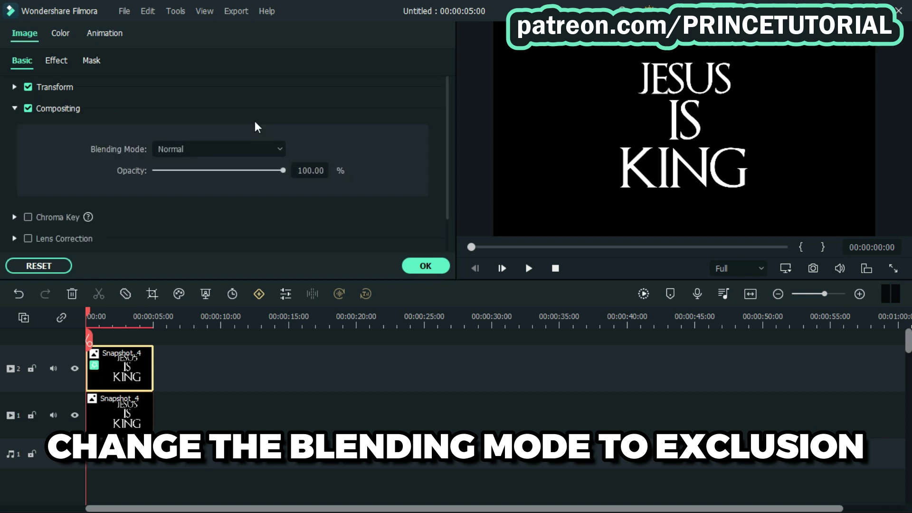
pyautogui.click(279, 149)
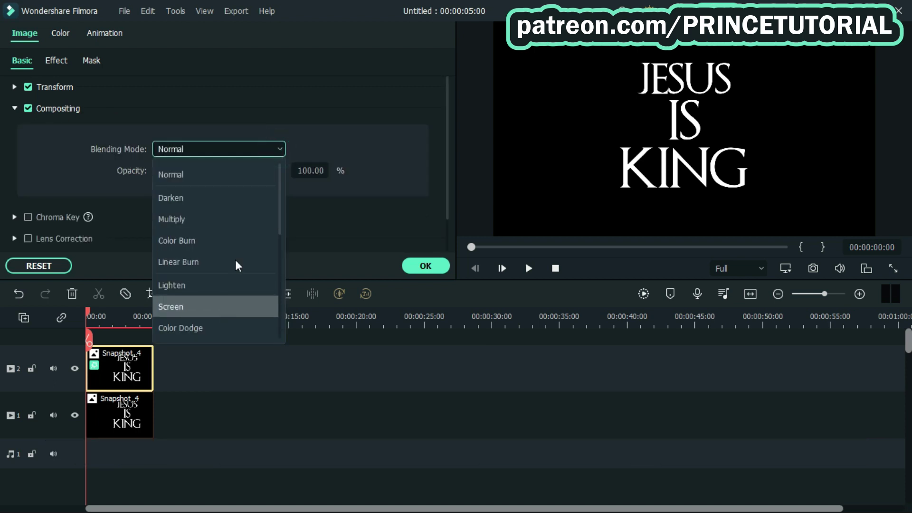
# - Set the top Snapshot_4 clip's blending mode to Exclusion and close its properties
pyautogui.scroll(-3, 284, 185)
pyautogui.click(286, 184)
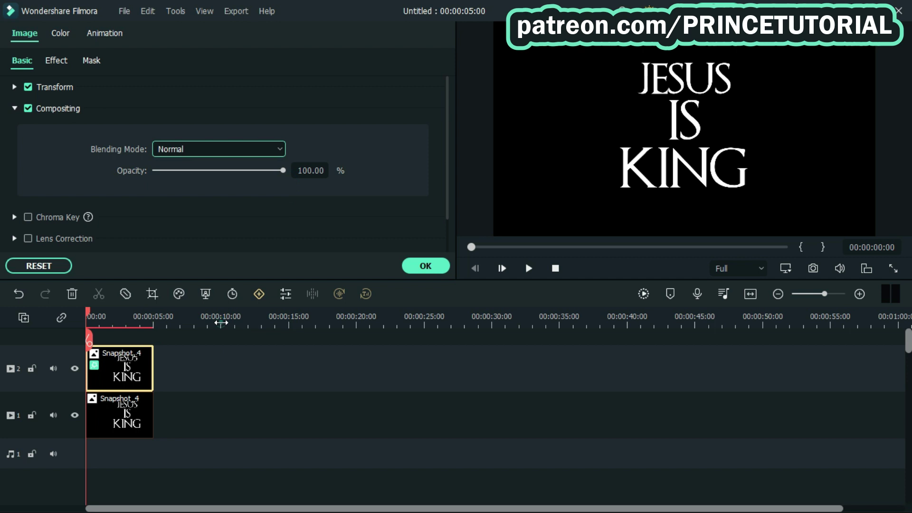
pyautogui.click(437, 268)
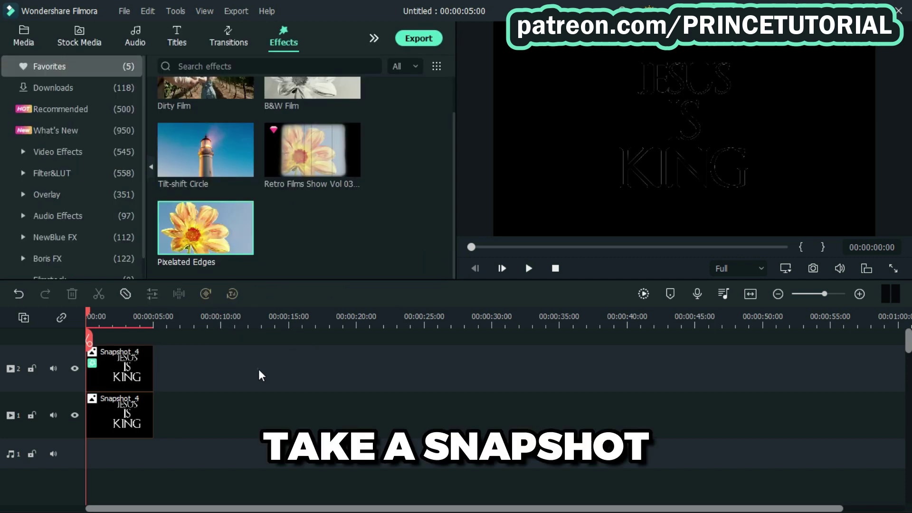
# - Save the preview frame as PNG Snapshot_5, then select both Snapshot_4 clips
pyautogui.click(258, 370)
pyautogui.click(813, 268)
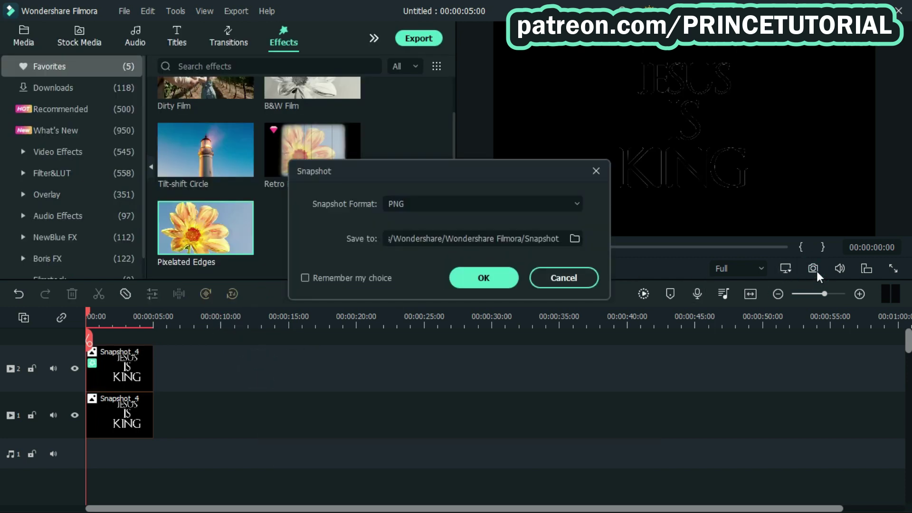
pyautogui.click(497, 283)
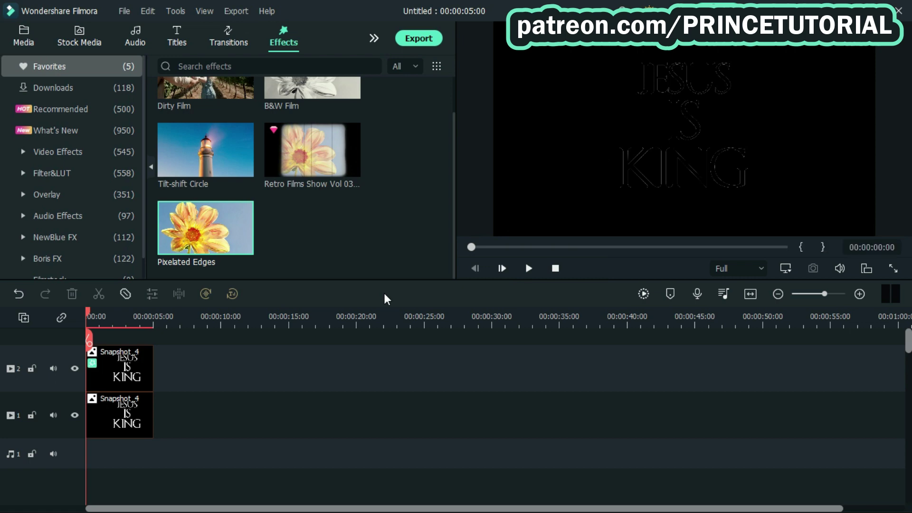
pyautogui.moveTo(190, 370); pyautogui.dragTo(113, 407)
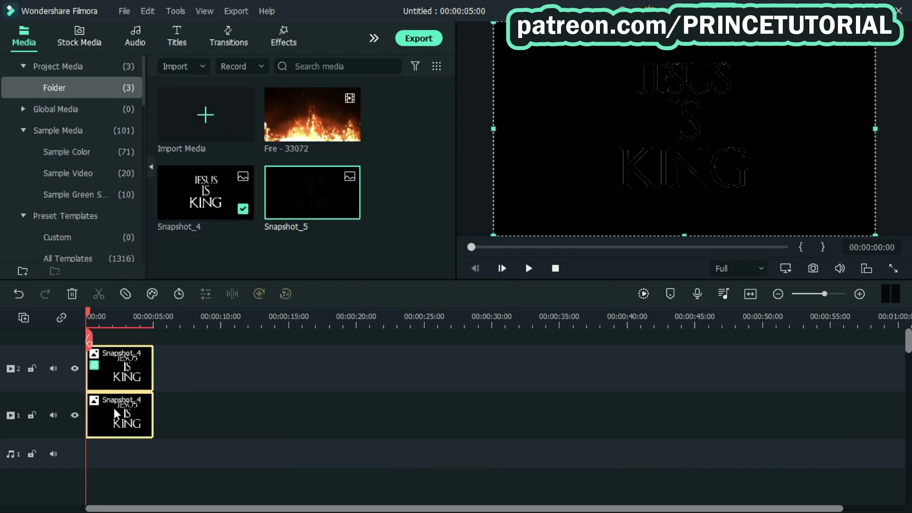
# - Stack Fire - 33072, Snapshot_4 and Snapshot_5 on tracks 1-3, each trimmed to about 20 seconds
pyautogui.press('Delete')
pyautogui.moveTo(312, 116); pyautogui.dragTo(76, 418)
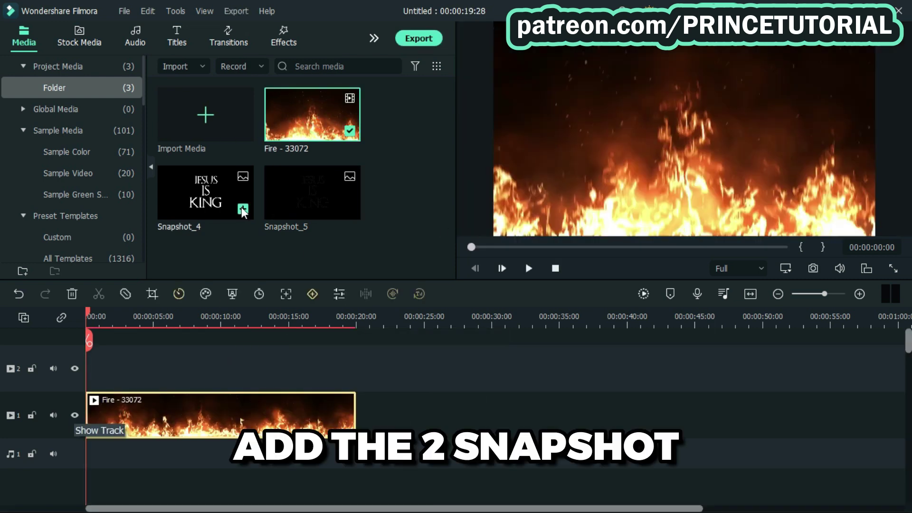
pyautogui.moveTo(206, 184); pyautogui.dragTo(75, 377)
pyautogui.moveTo(153, 367); pyautogui.dragTo(351, 369)
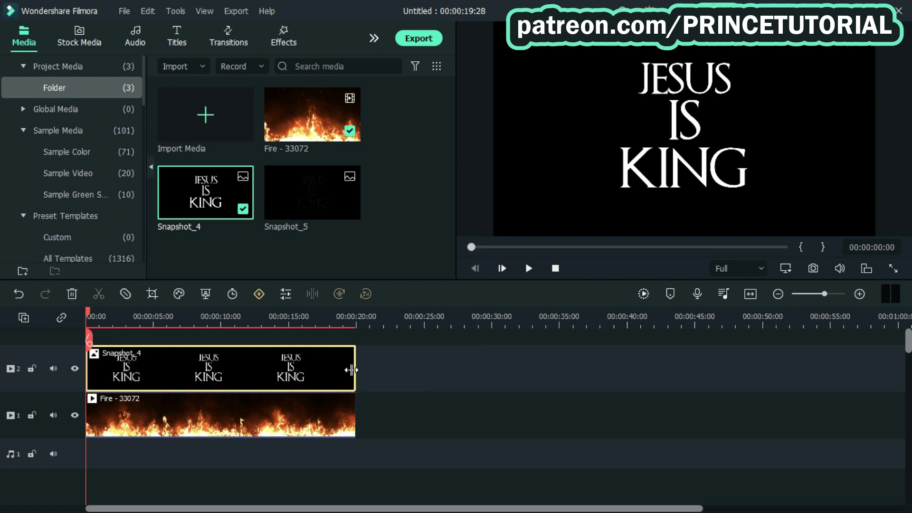
pyautogui.moveTo(313, 192); pyautogui.dragTo(88, 338)
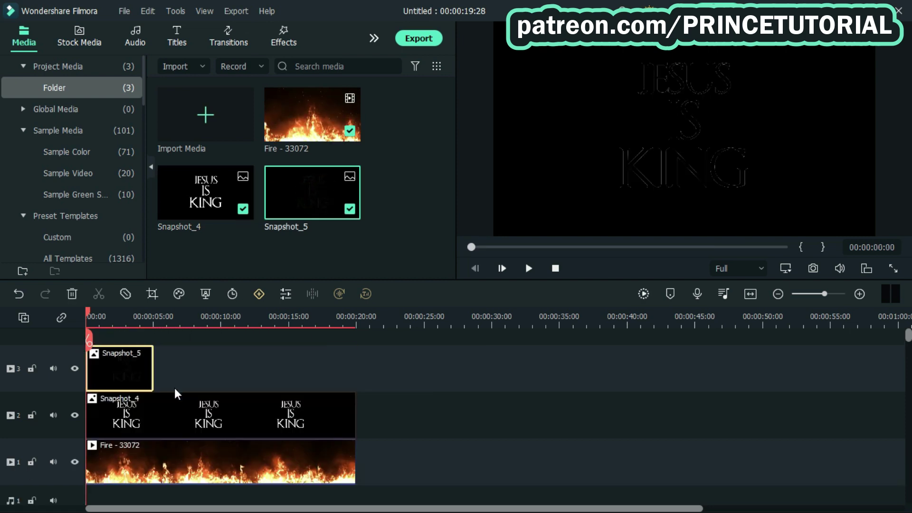
pyautogui.moveTo(153, 380); pyautogui.dragTo(356, 381)
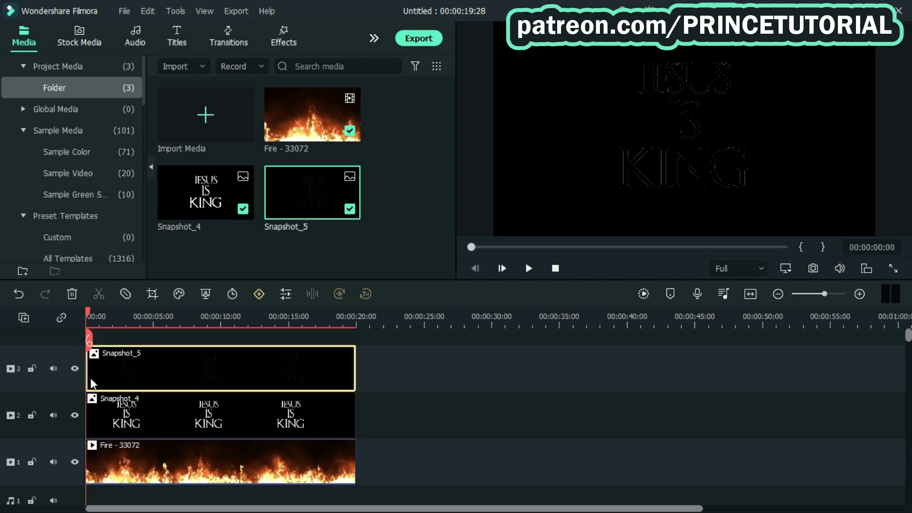
# - Hide the Snapshot_5 track and set Snapshot_4's blending mode to Multiply
pyautogui.click(75, 369)
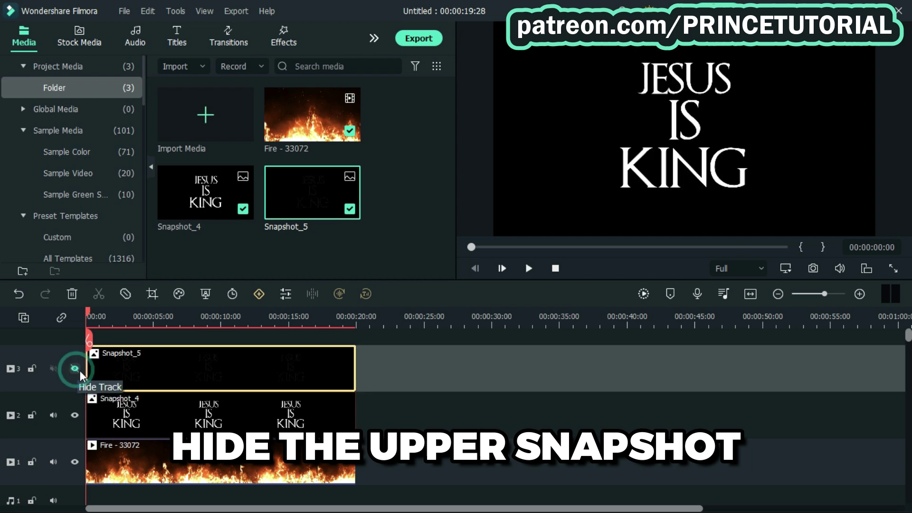
pyautogui.click(232, 416)
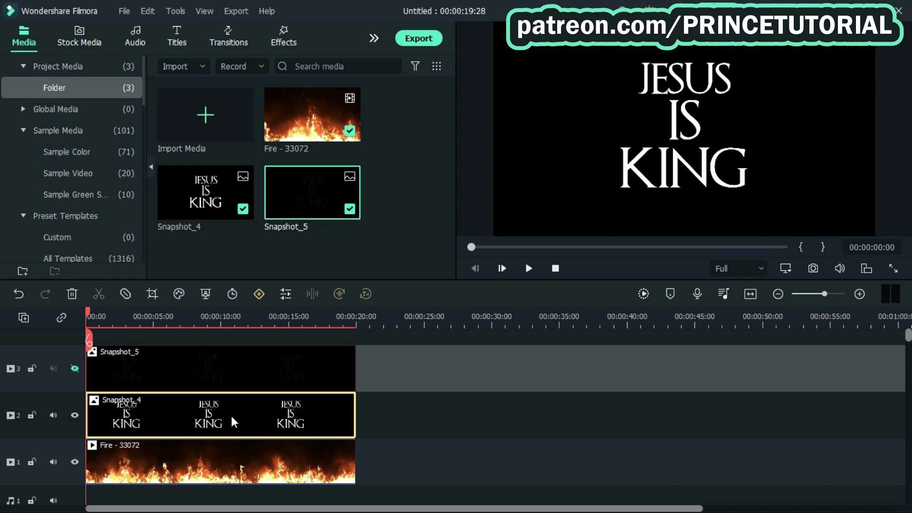
pyautogui.rightClick(230, 414)
pyautogui.click(333, 56)
pyautogui.click(280, 149)
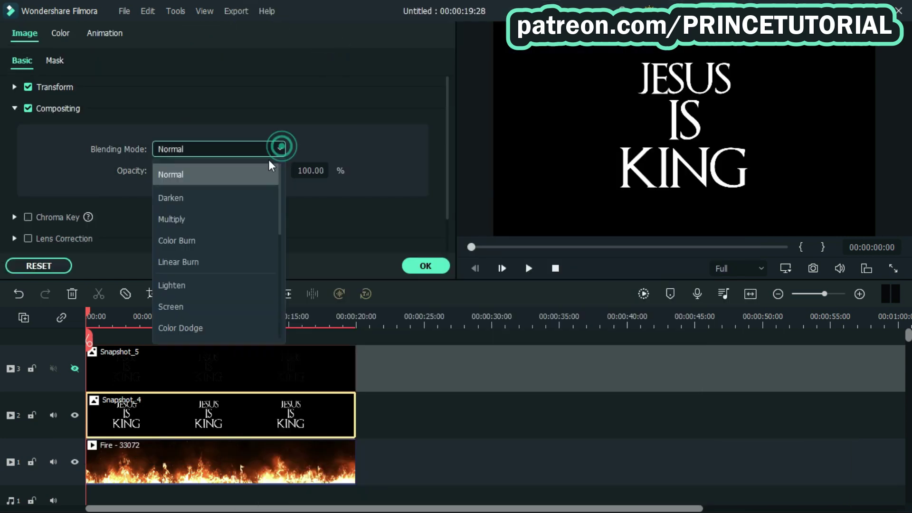
pyautogui.click(219, 219)
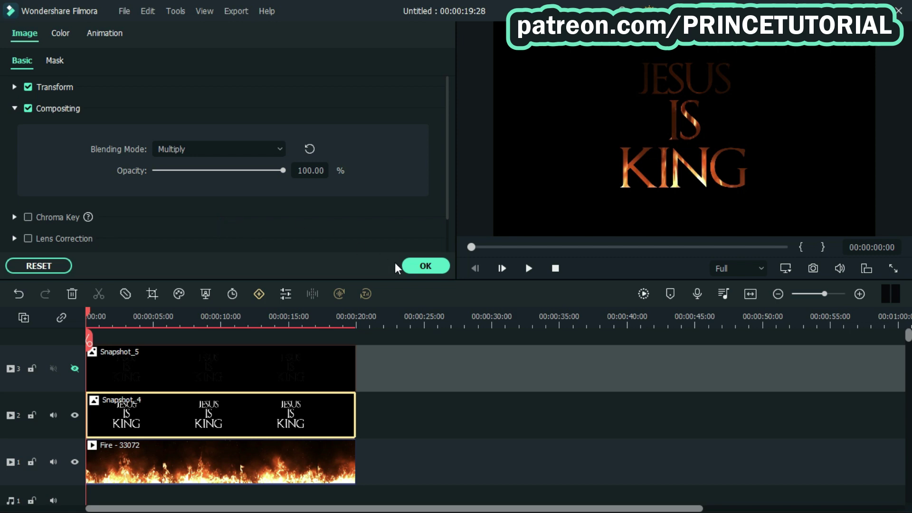
pyautogui.click(427, 265)
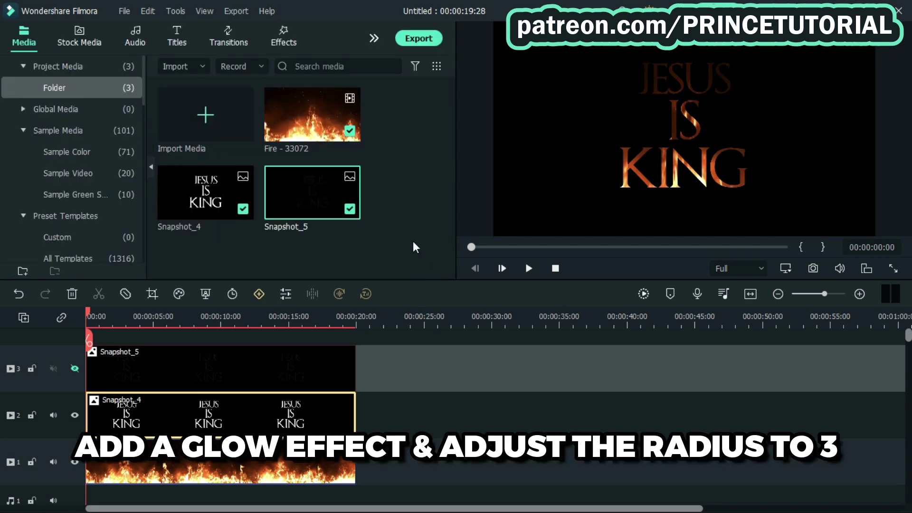
# - Apply the Glow effect from Downloads to the Snapshot_4 clip
pyautogui.click(284, 32)
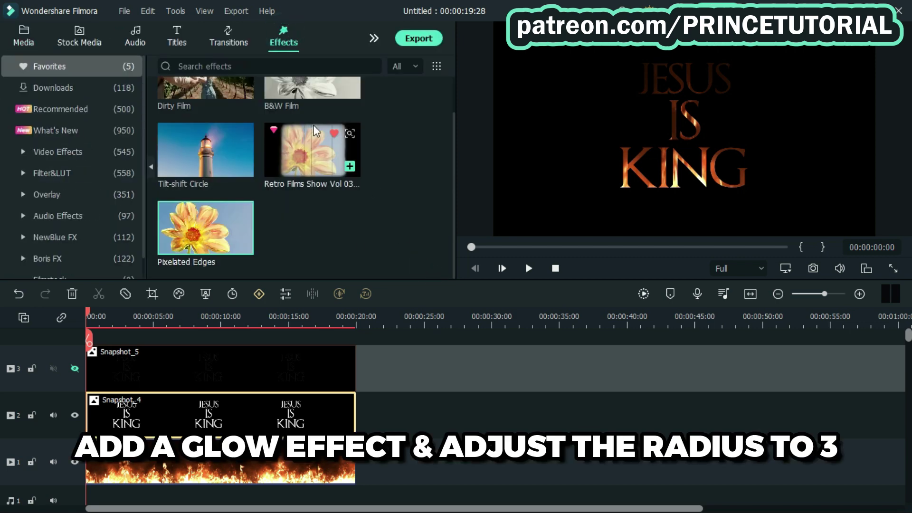
pyautogui.click(102, 84)
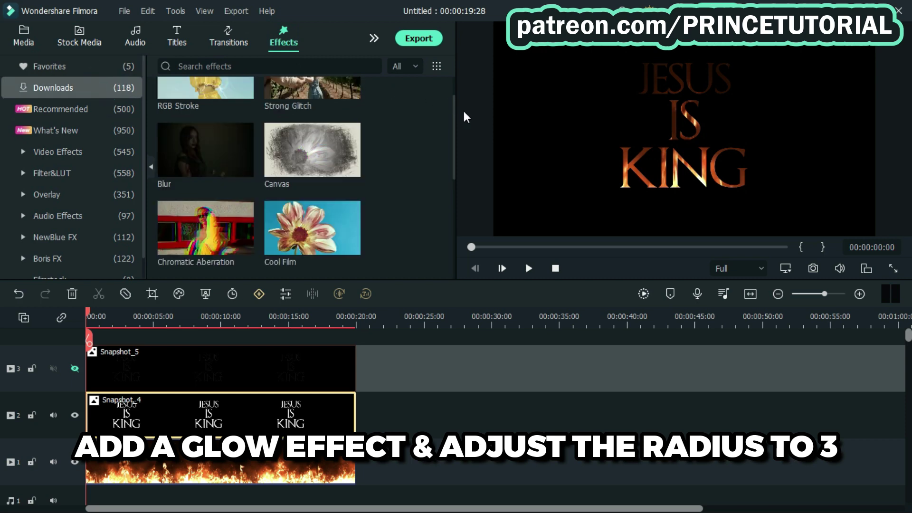
pyautogui.moveTo(455, 117); pyautogui.dragTo(454, 159)
pyautogui.moveTo(317, 225); pyautogui.dragTo(230, 410)
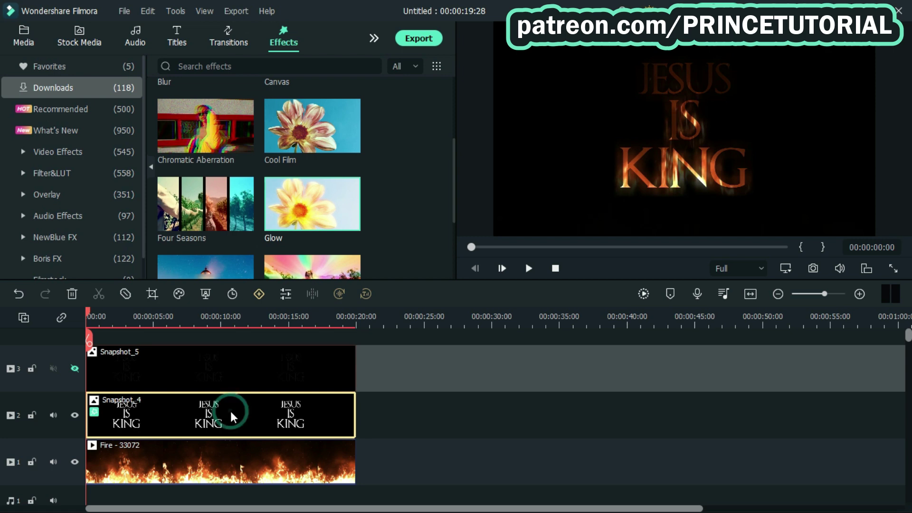
# - Lower the Glow effect's radius on Snapshot_4 from 10 to 3
pyautogui.rightClick(230, 409)
pyautogui.click(310, 62)
pyautogui.click(66, 60)
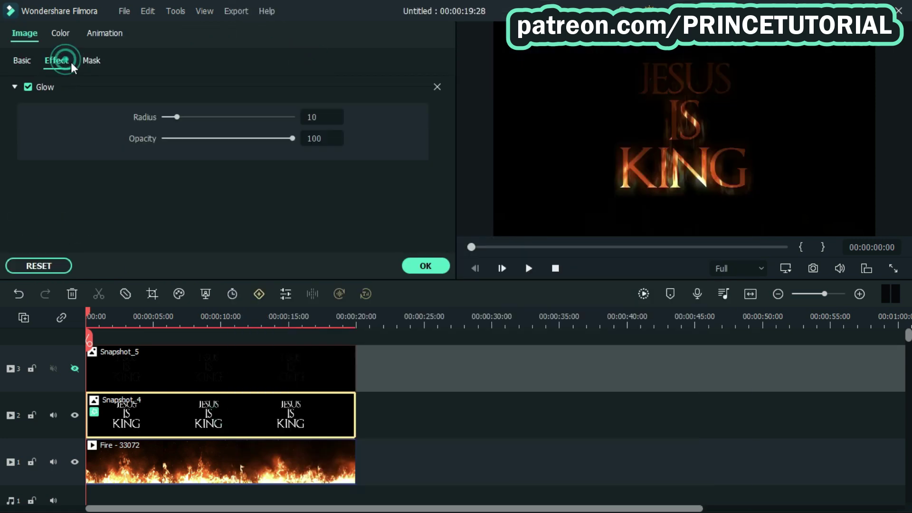
pyautogui.moveTo(177, 117); pyautogui.dragTo(169, 117)
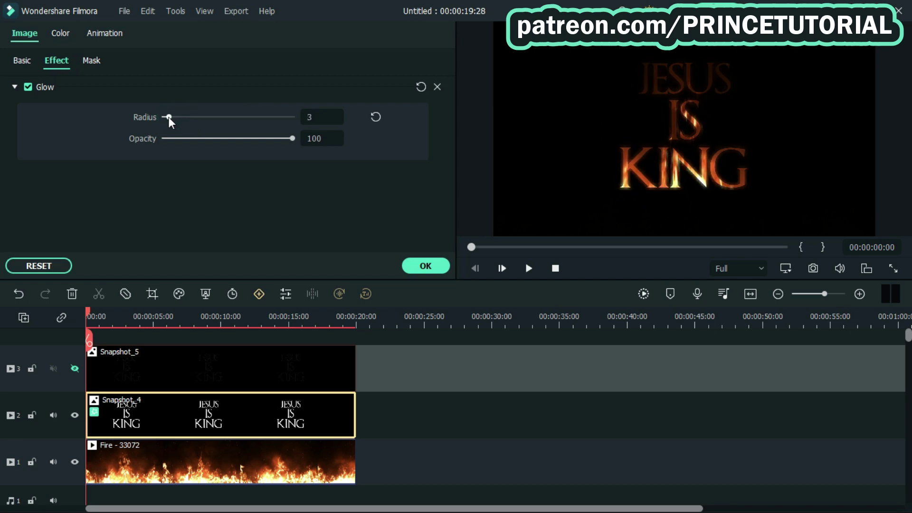
pyautogui.click(433, 261)
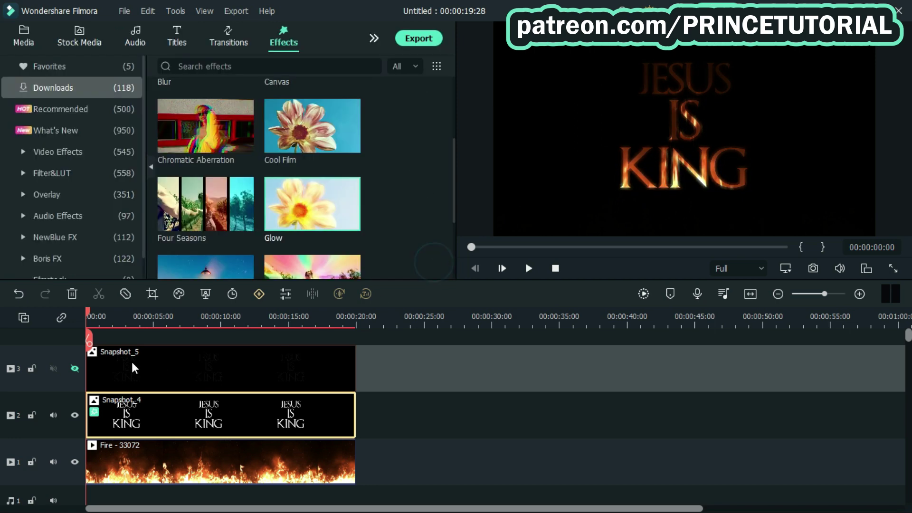
# - Unhide the Snapshot_5 track, blend it with Difference, and apply Glow to it twice
pyautogui.click(75, 368)
pyautogui.rightClick(209, 371)
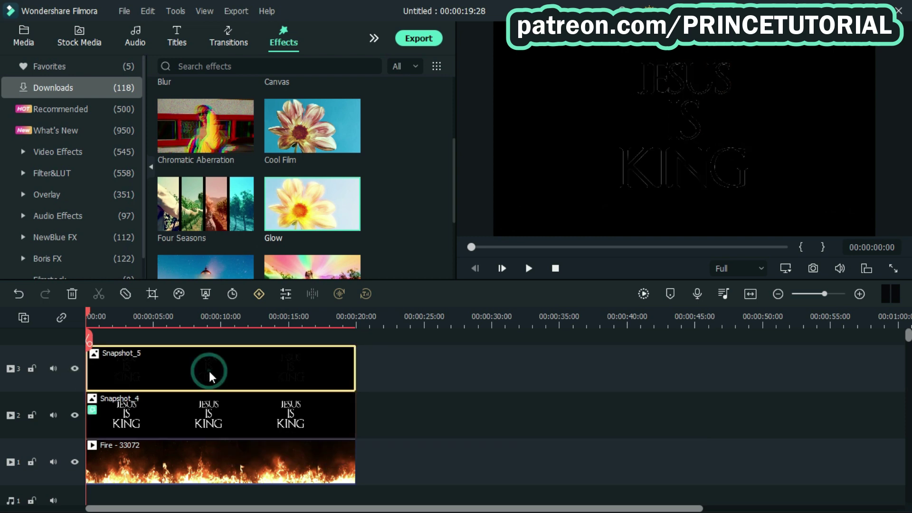
pyautogui.click(301, 58)
pyautogui.click(274, 147)
pyautogui.moveTo(280, 190); pyautogui.dragTo(279, 292)
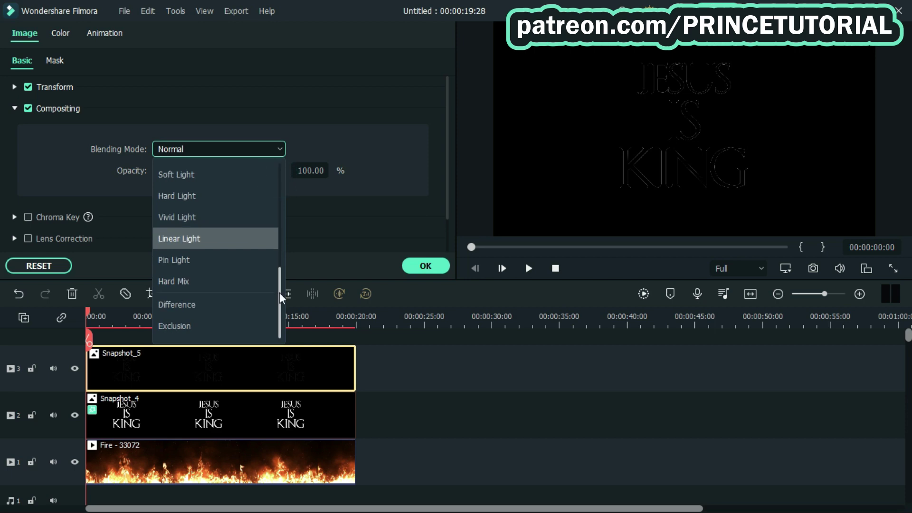
pyautogui.click(220, 304)
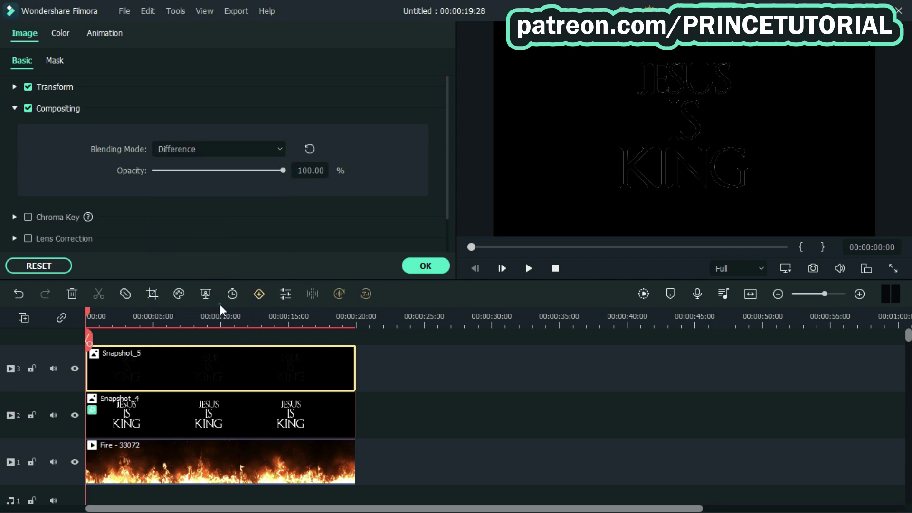
pyautogui.click(433, 272)
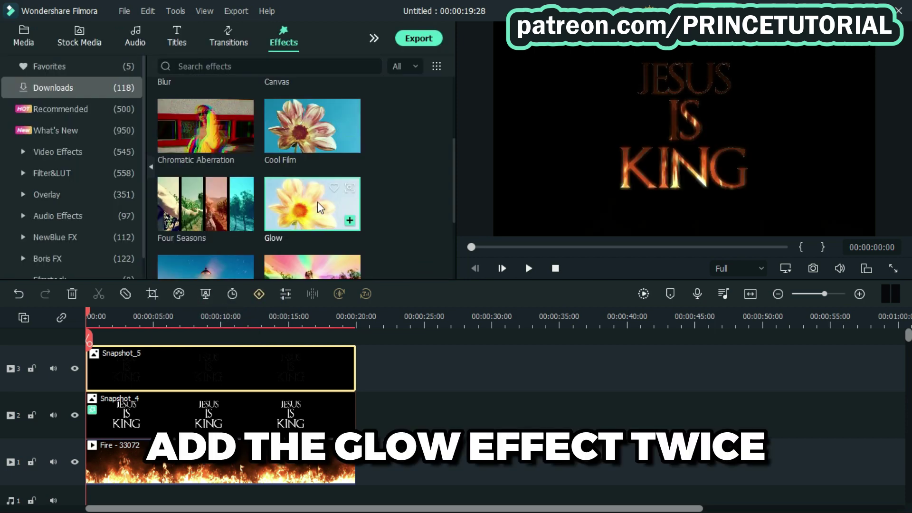
pyautogui.moveTo(319, 208); pyautogui.dragTo(217, 367)
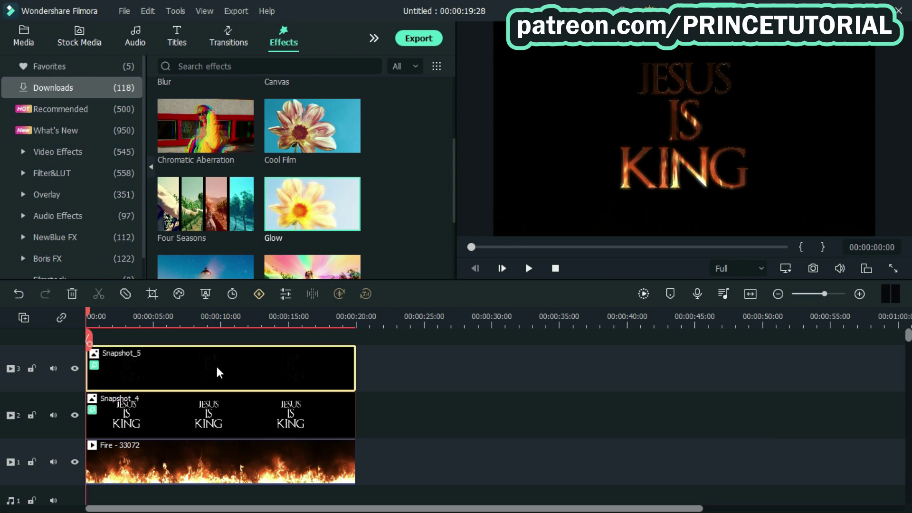
pyautogui.moveTo(322, 201); pyautogui.dragTo(215, 352)
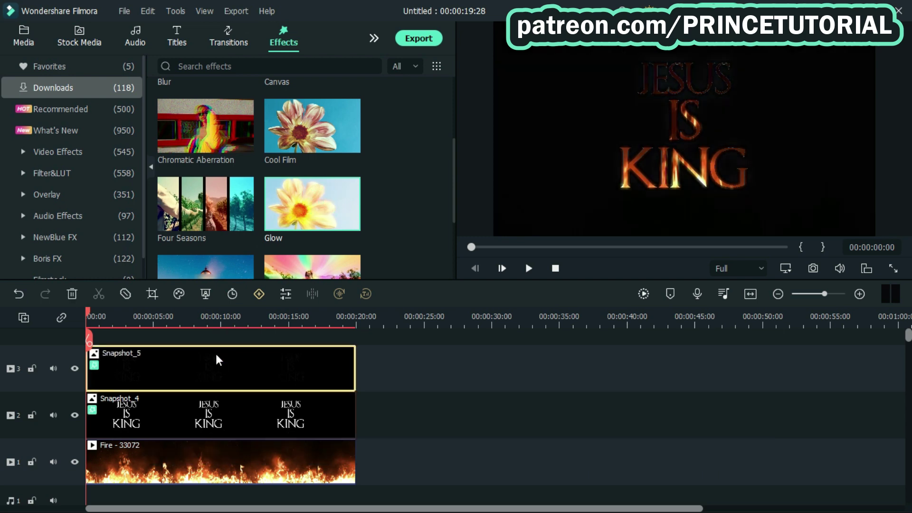
# - Start a preview render of the fire, Snapshot_4 and Snapshot_5 composite for smooth playback
pyautogui.click(648, 292)
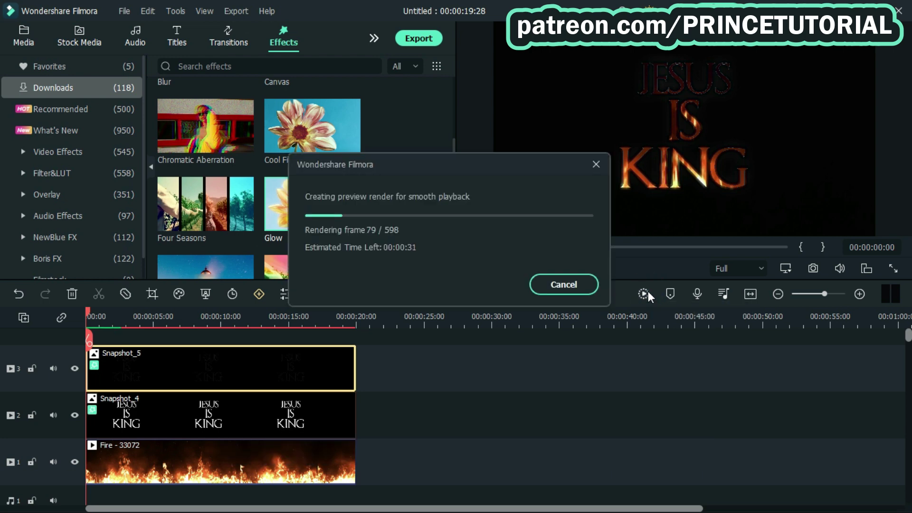